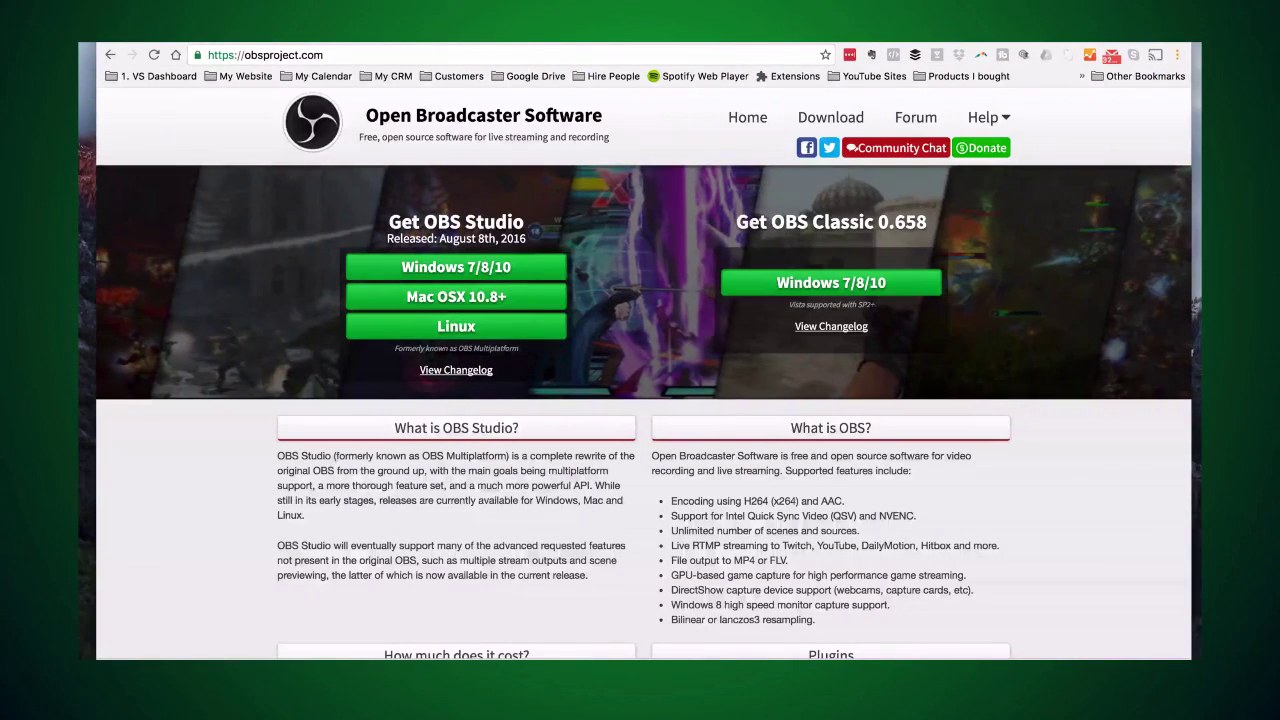
Step: Download the latest Mac OSX installer of OBS Studio, obs-0.15.1-installer.dmg
click(443, 300)
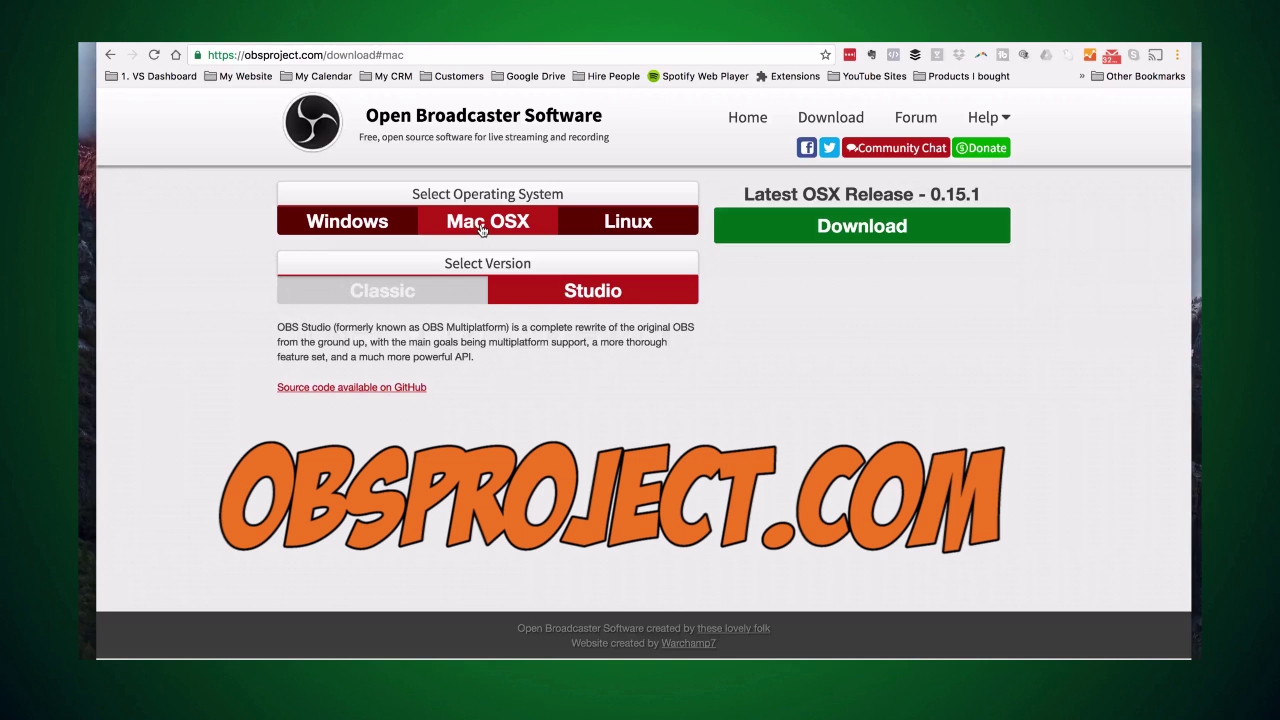
click(823, 229)
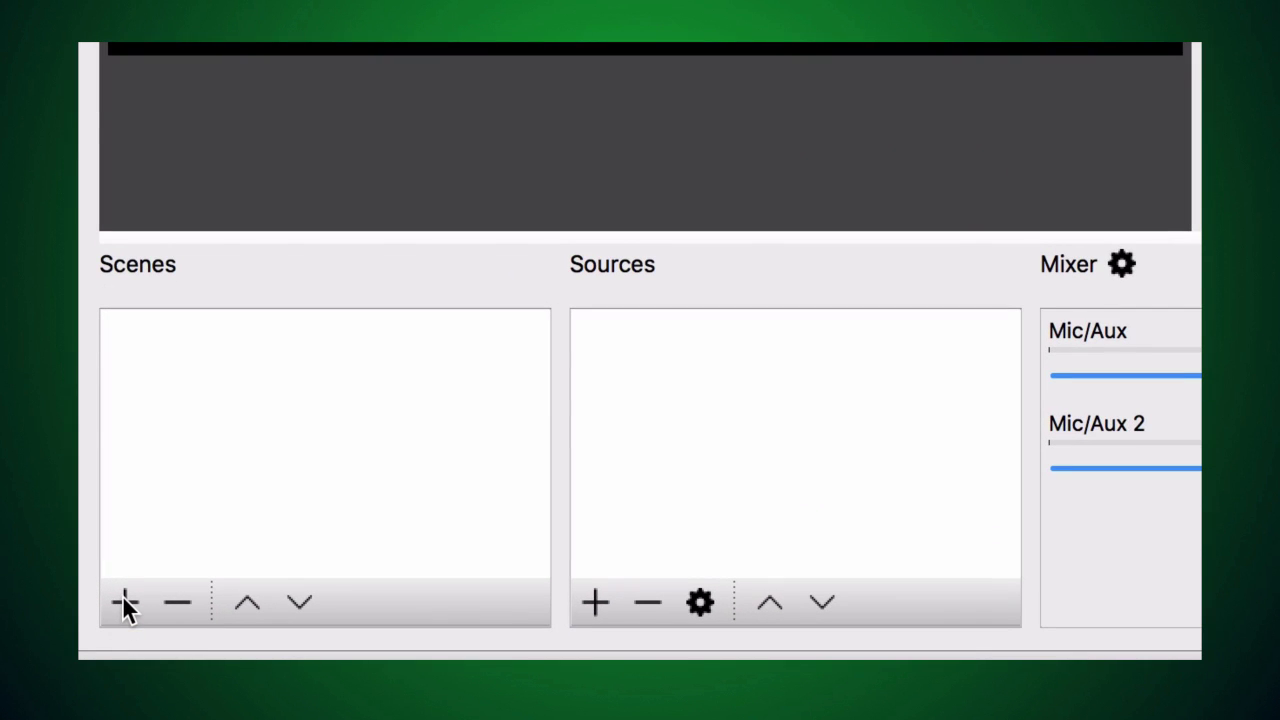
Step: Add a new scene named 'My Camera'
click(124, 600)
text(My Camera)
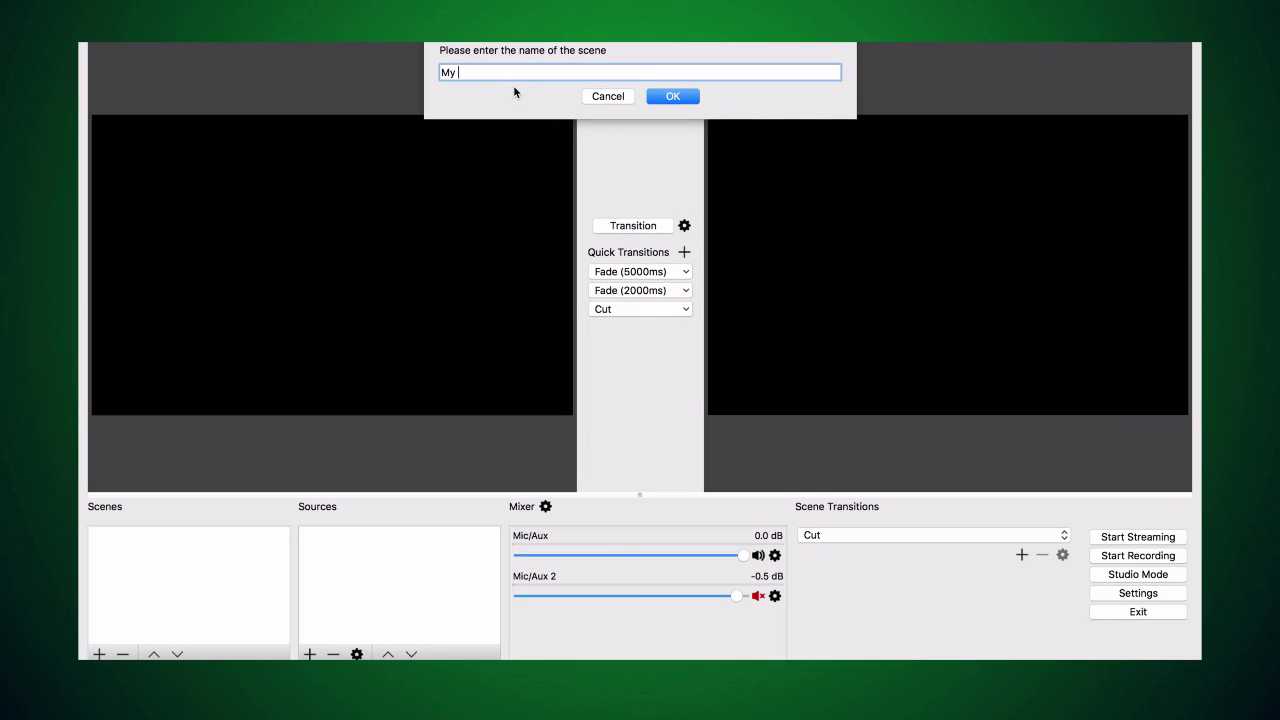
click(676, 96)
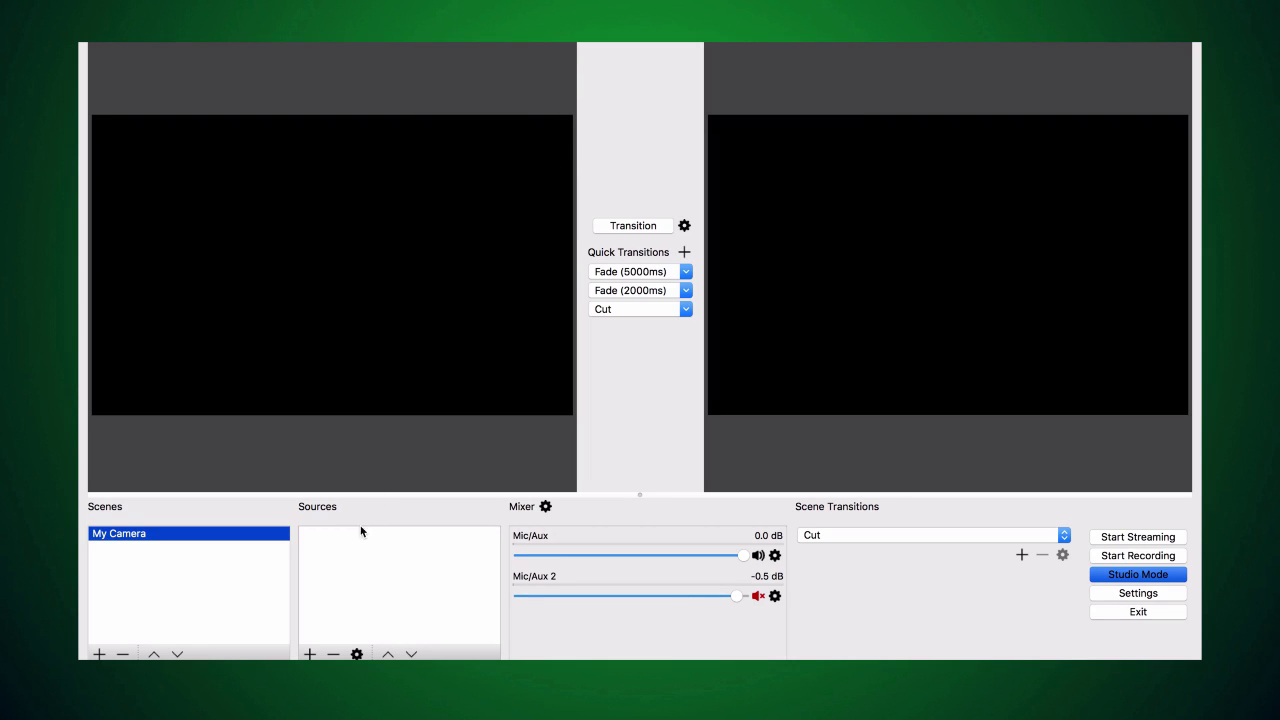
Step: Add a 'My Webcam' video capture source using the FaceTime HD Camera, resized to fill the preview
click(309, 654)
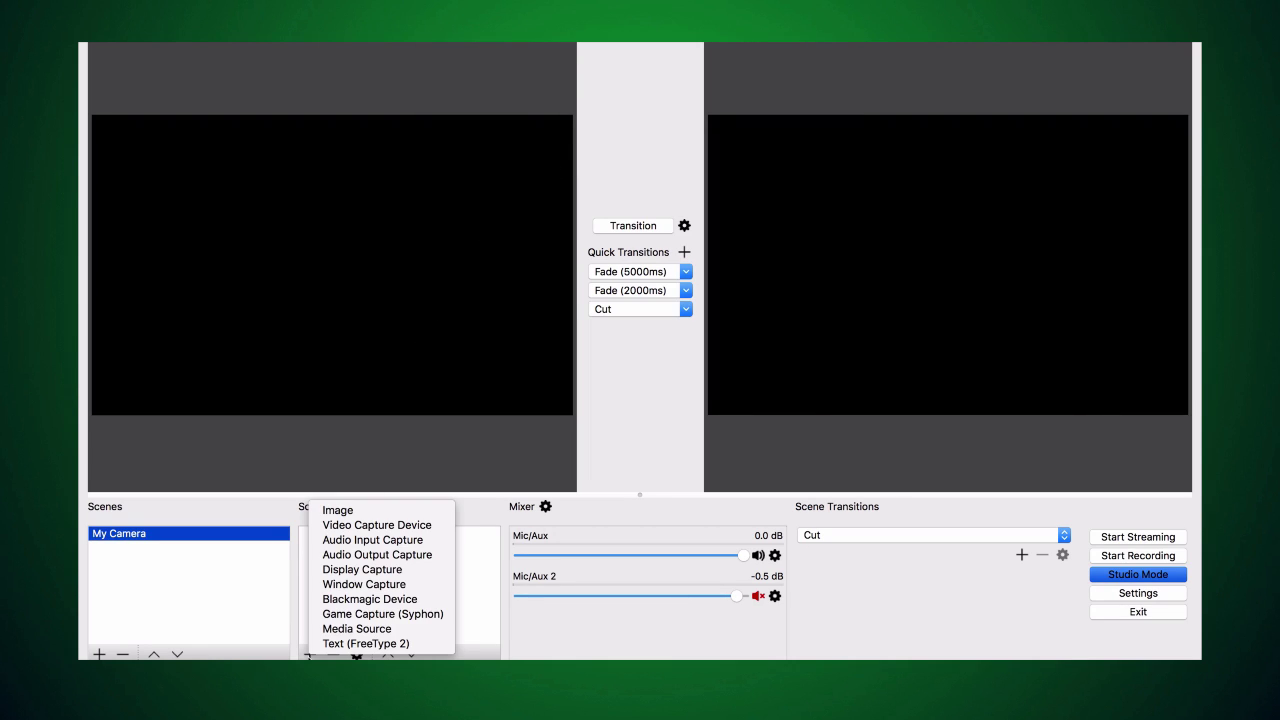
click(377, 525)
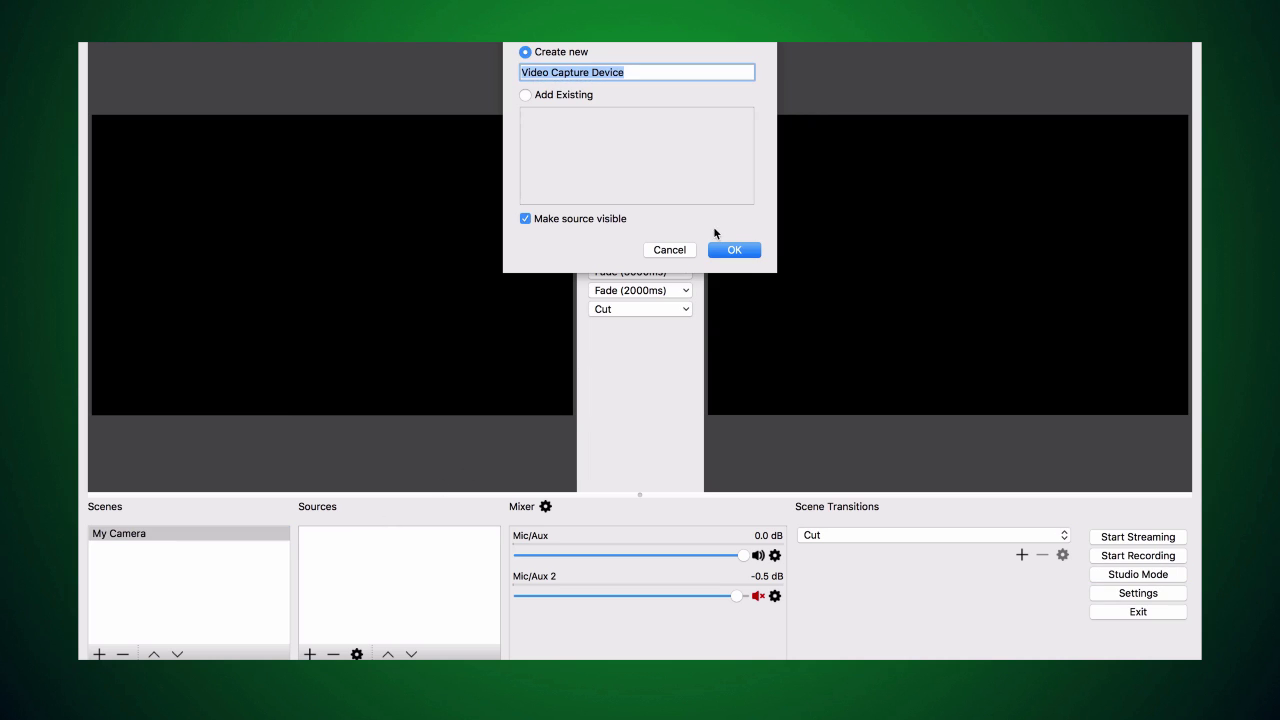
text(My Webcam)
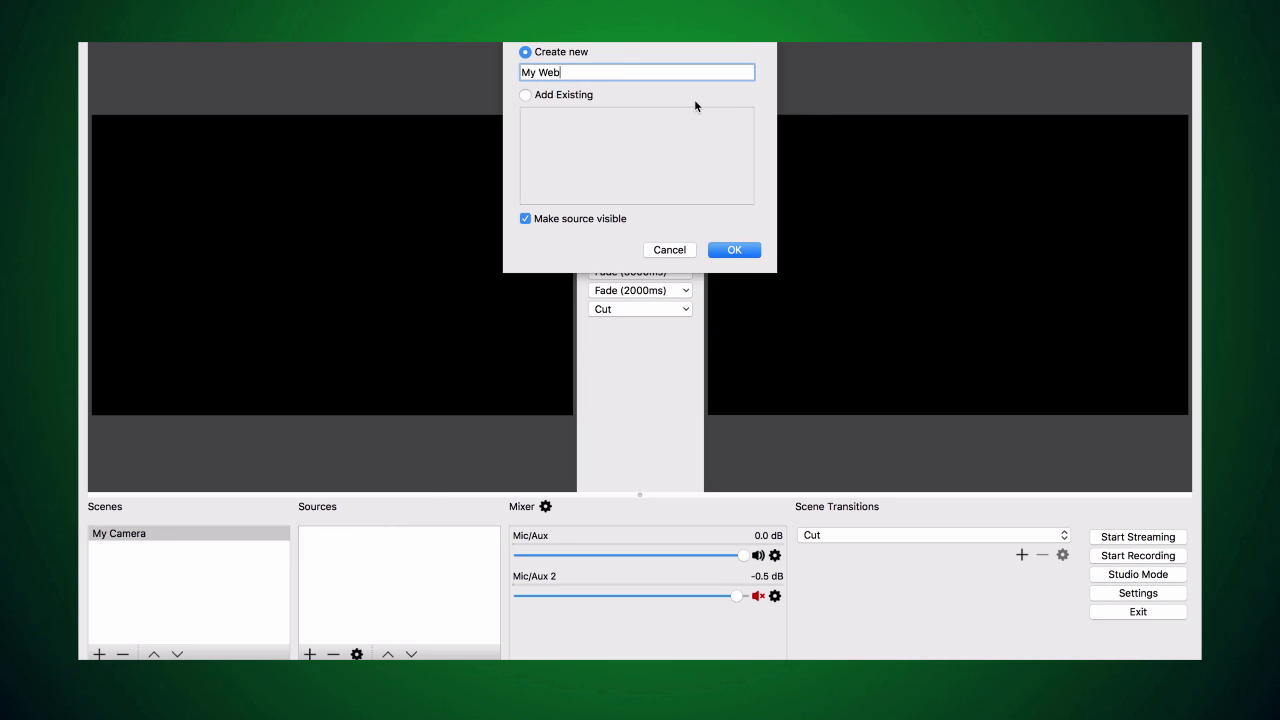
click(735, 250)
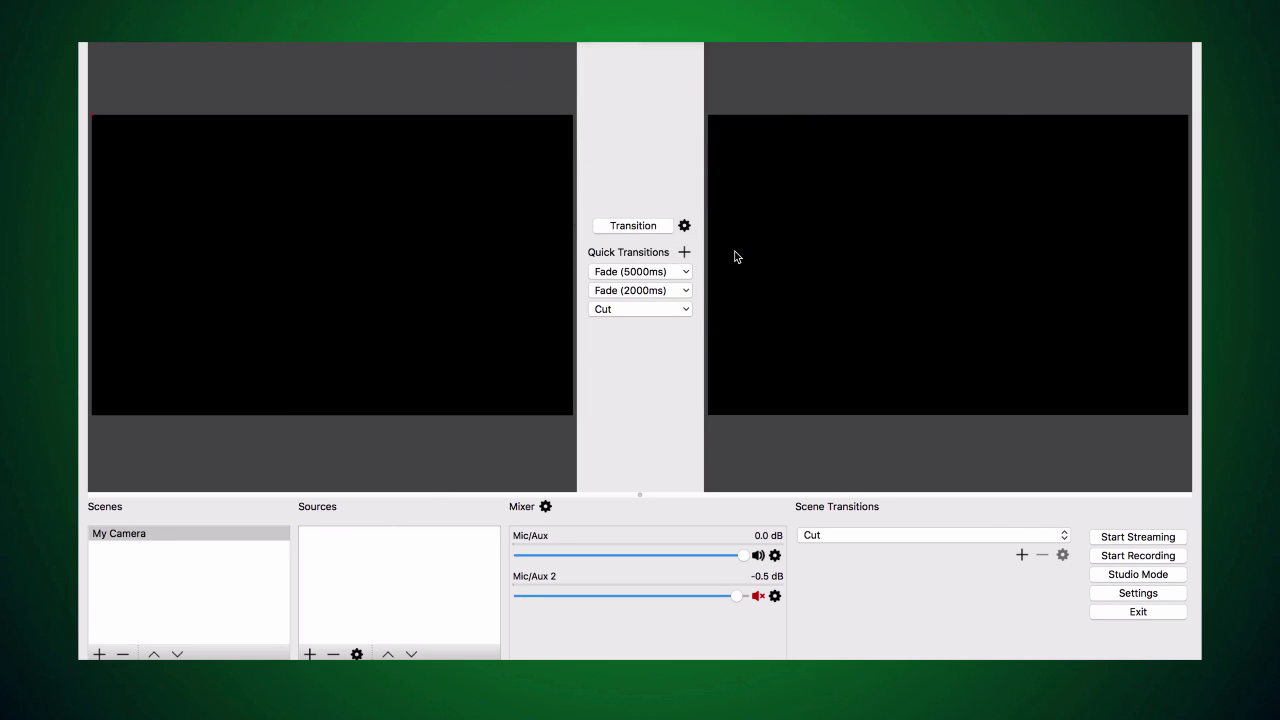
click(975, 496)
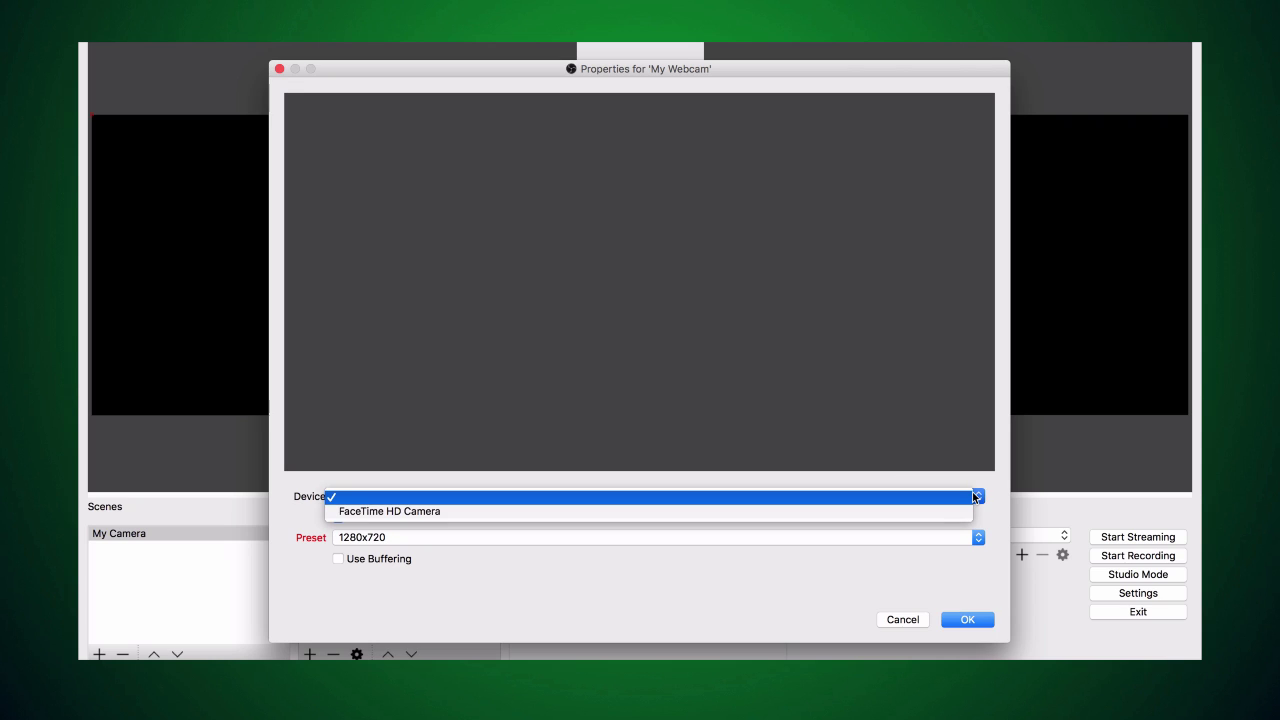
click(923, 509)
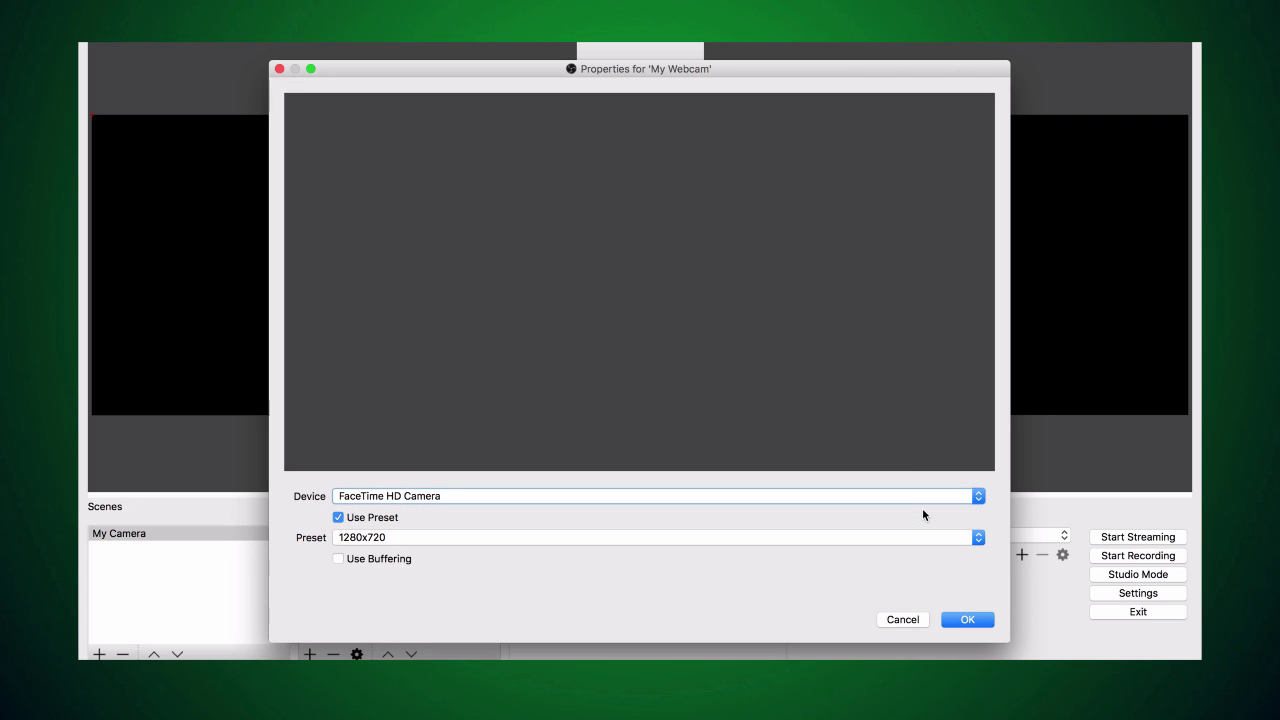
click(953, 620)
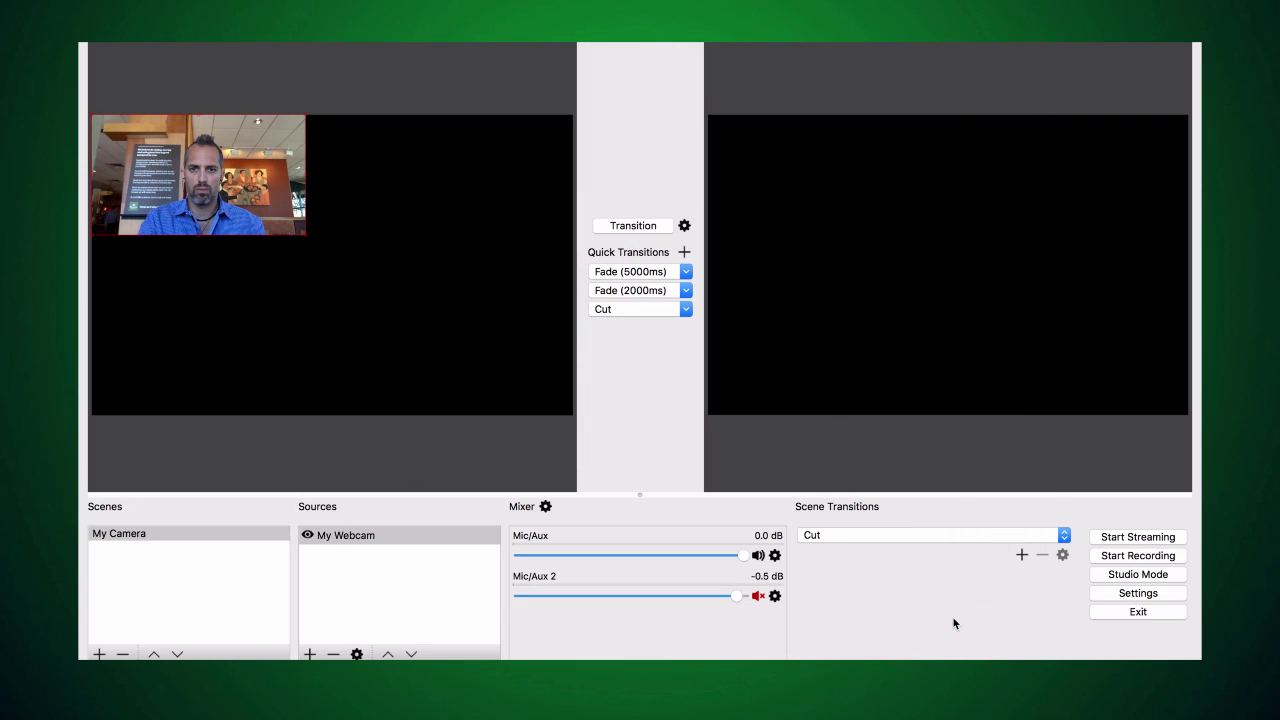
drag(306, 242, 570, 400)
Step: Deselect the webcam source and add a second scene named 'My Powerpoint'
click(330, 450)
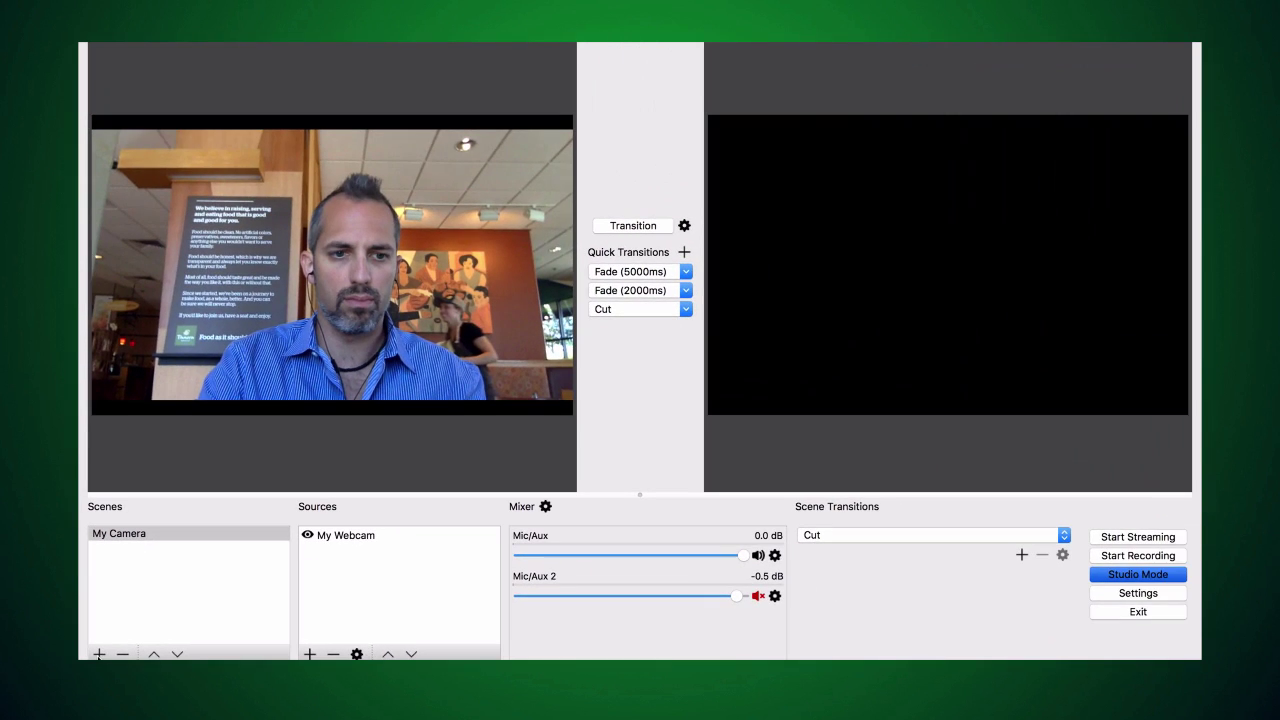
click(114, 624)
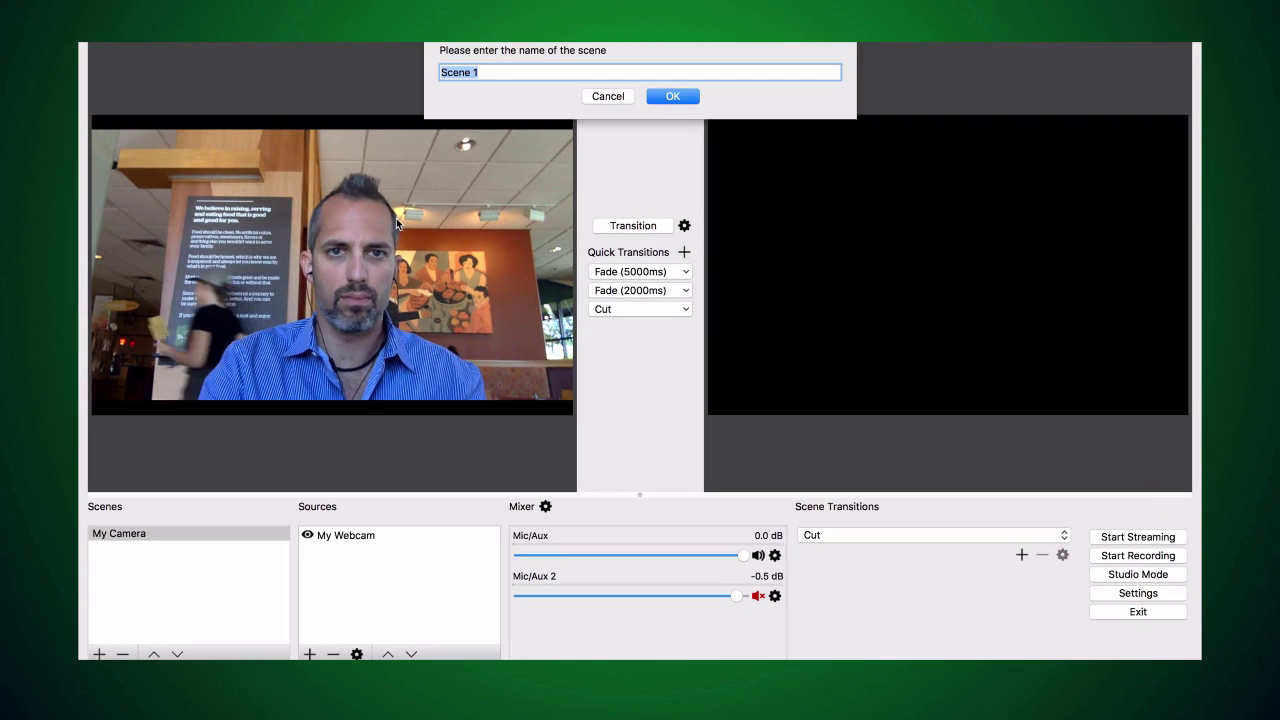
text(My Powerpoint)
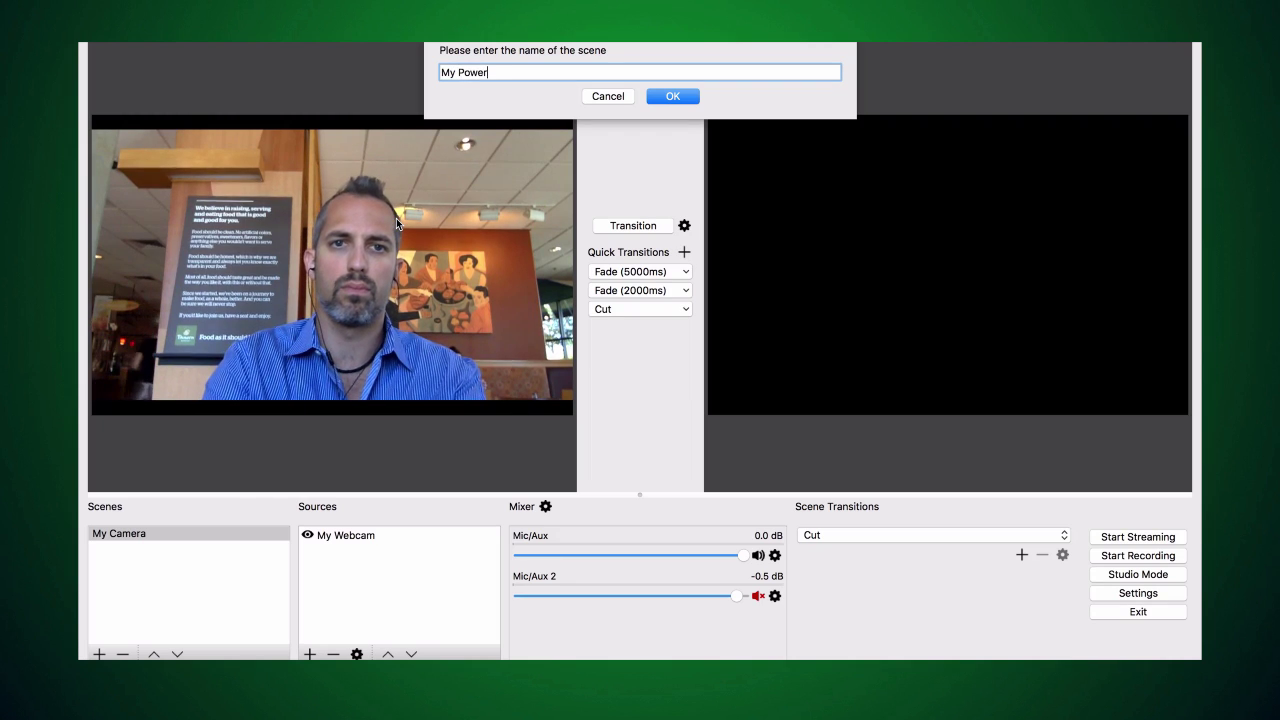
click(673, 96)
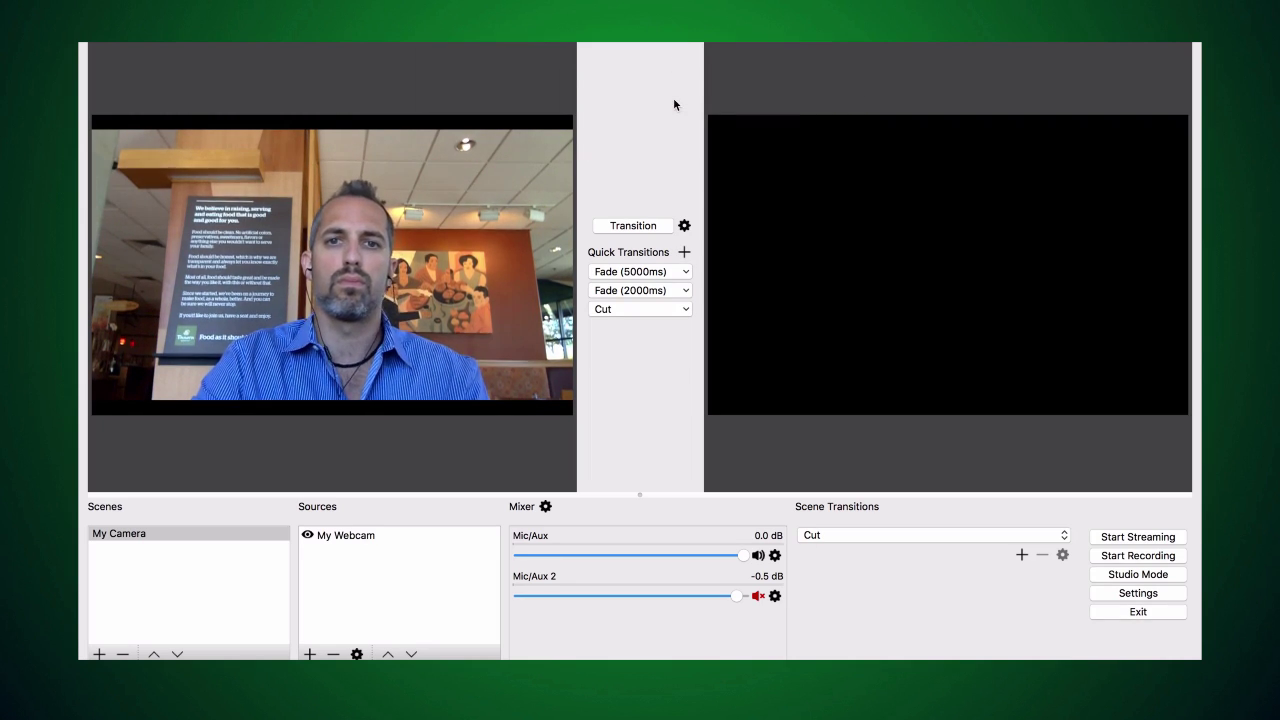
click(312, 654)
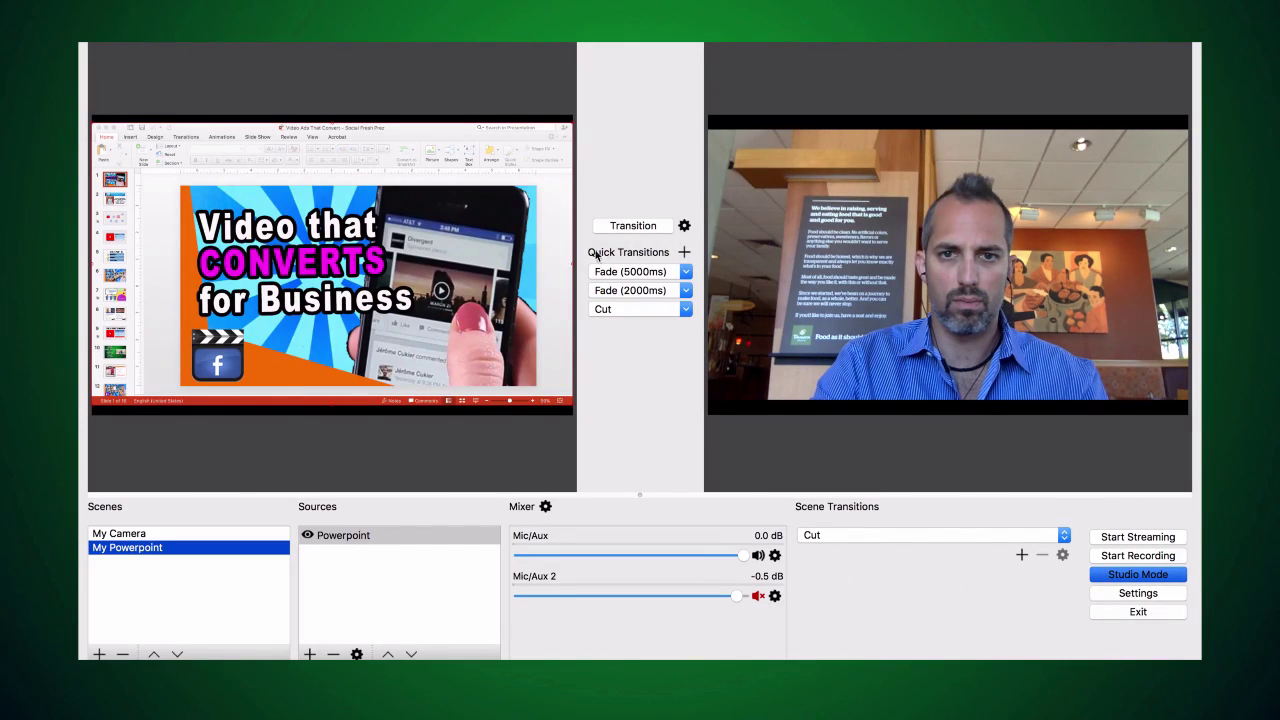
Step: Switch the program output between the Powerpoint and camera scenes
click(632, 226)
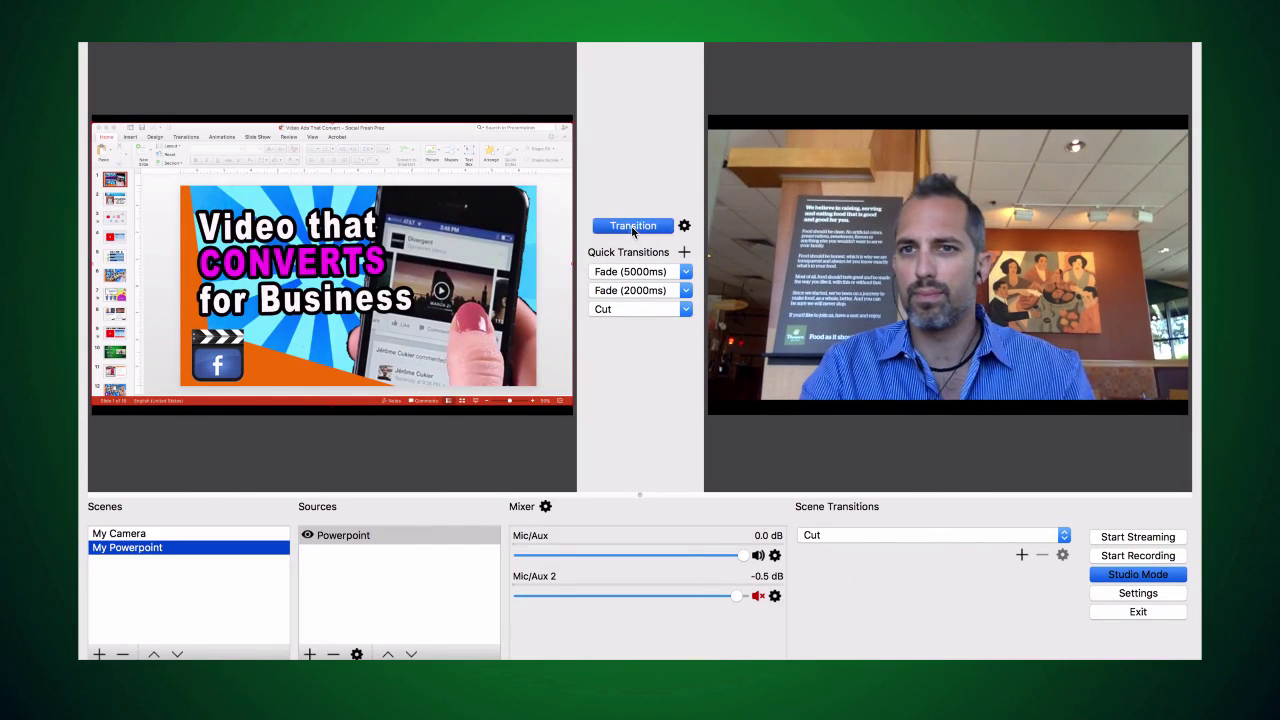
click(632, 226)
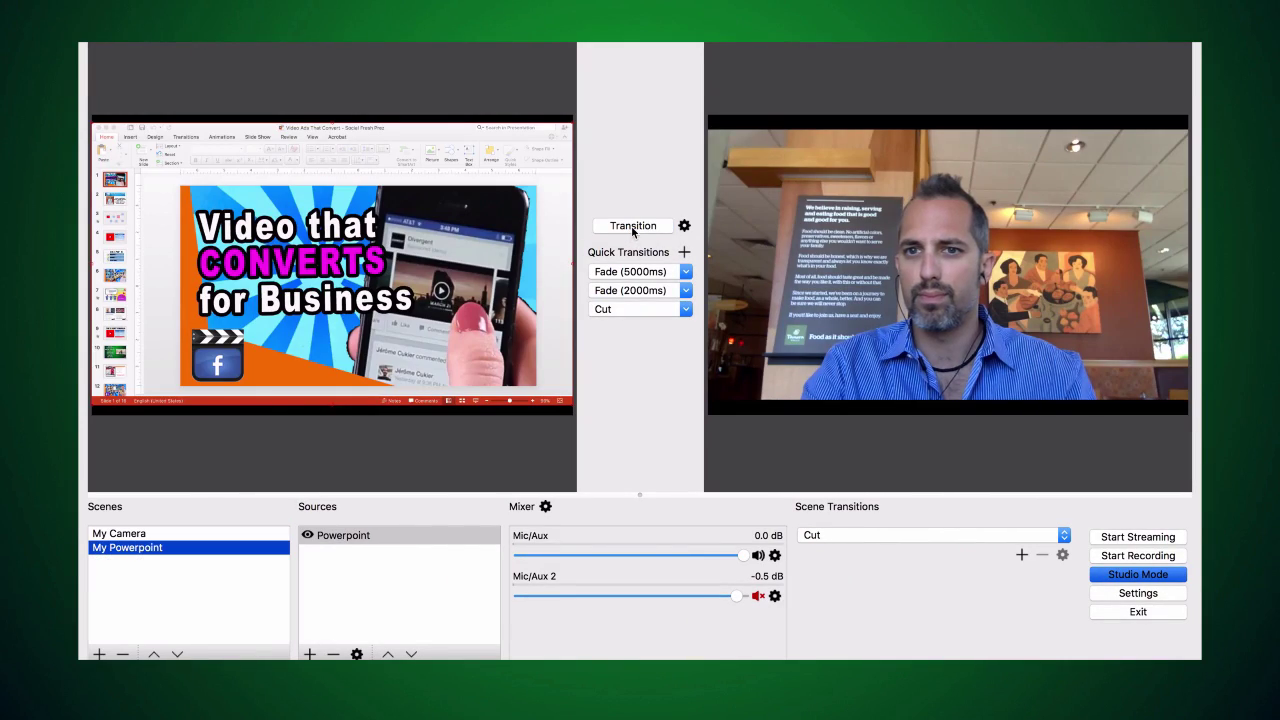
click(632, 226)
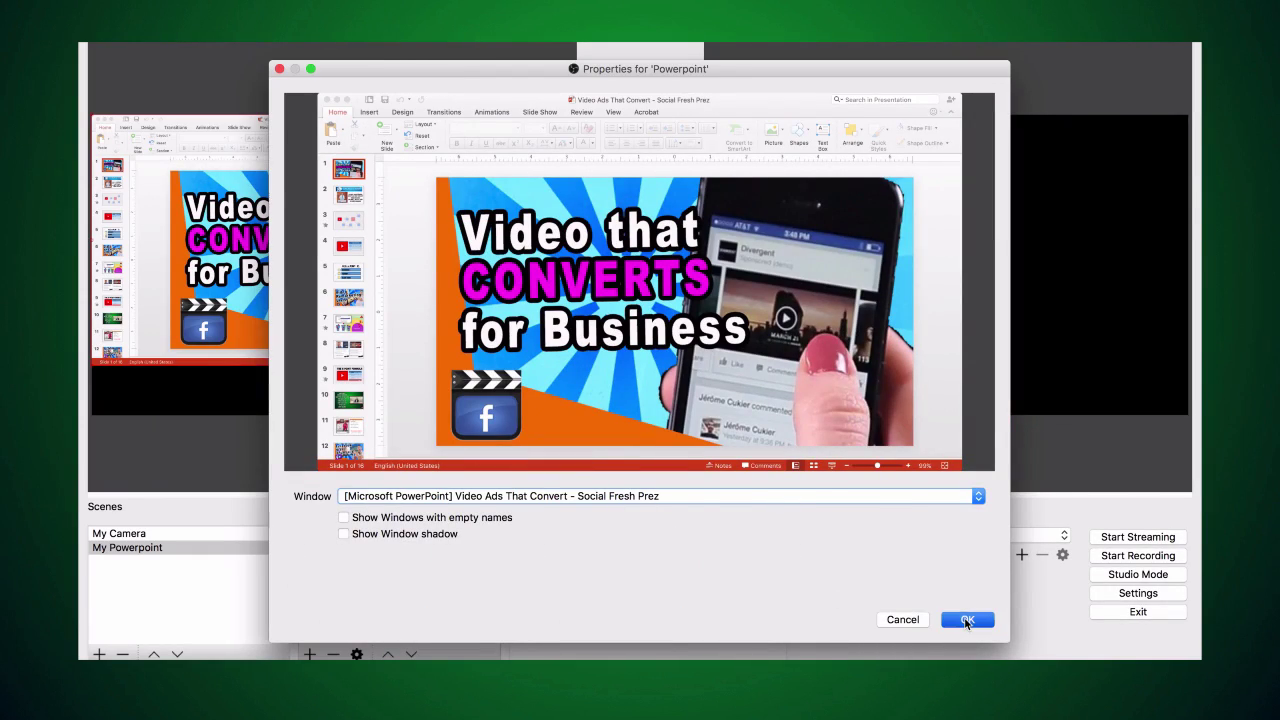
Step: Confirm the Powerpoint capture, enlarge it to fill the preview, and send My Camera live
click(967, 621)
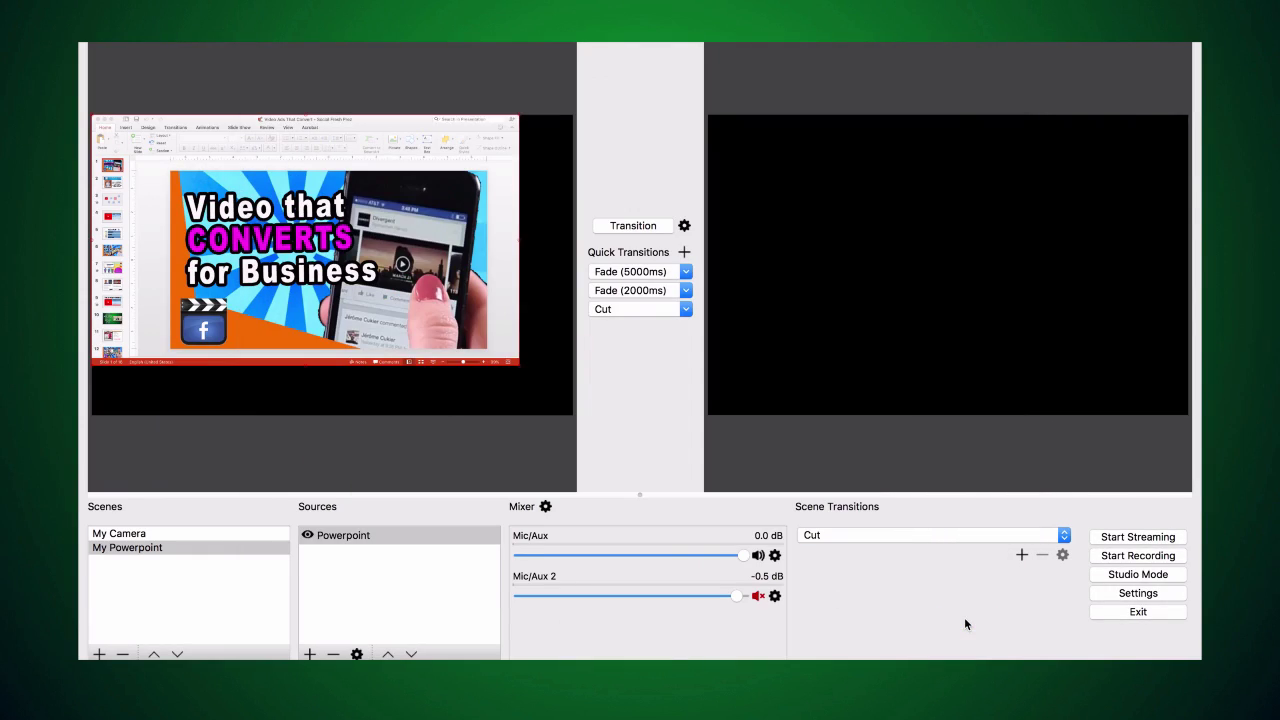
drag(520, 367, 572, 400)
drag(501, 305, 502, 311)
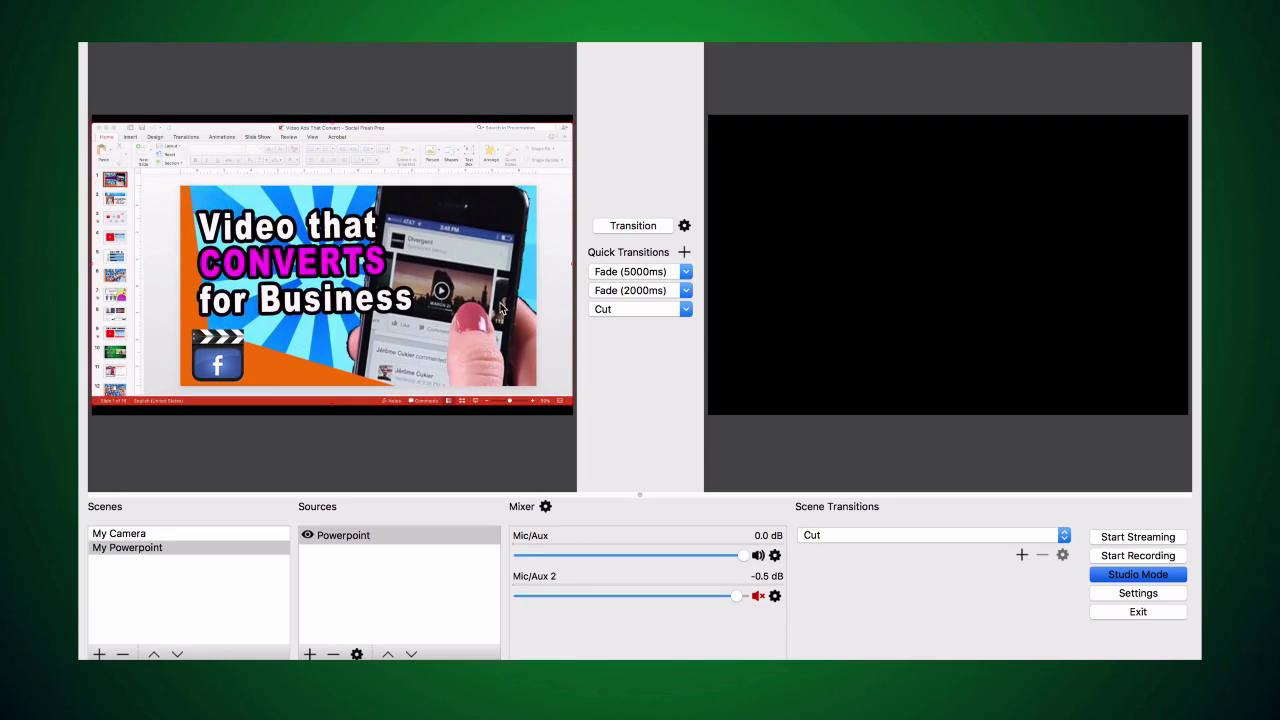
click(119, 535)
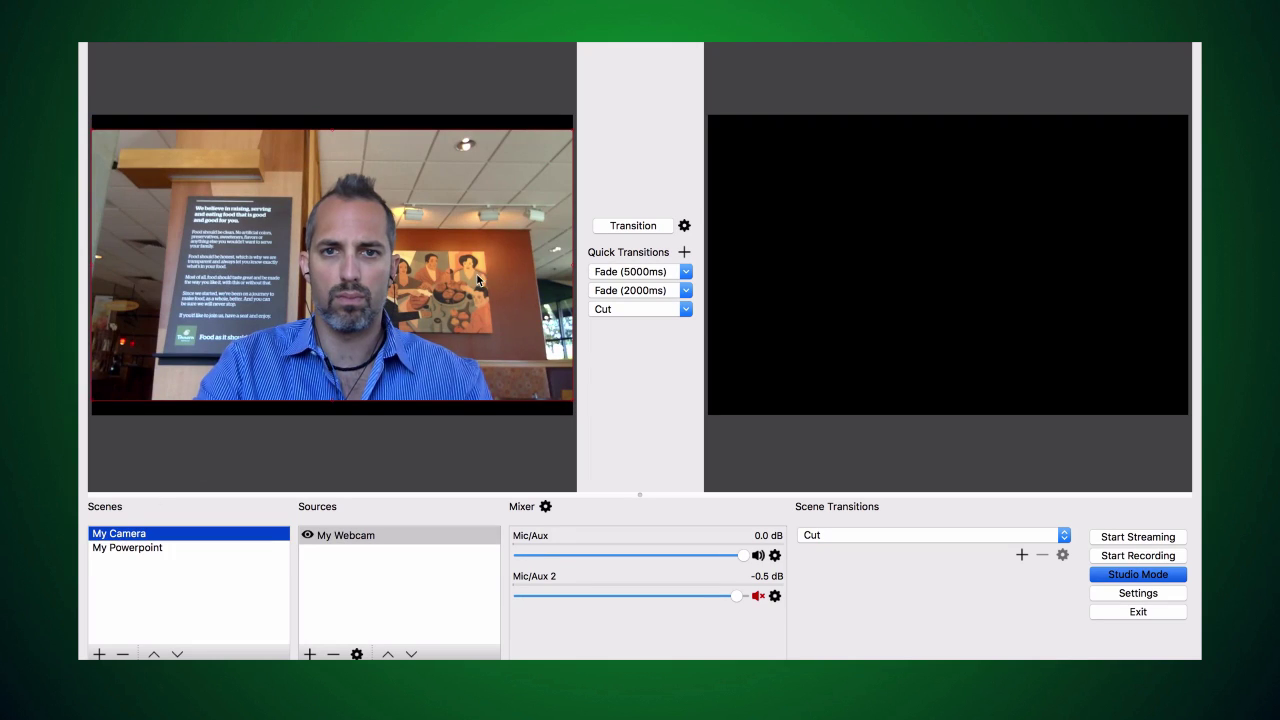
click(630, 226)
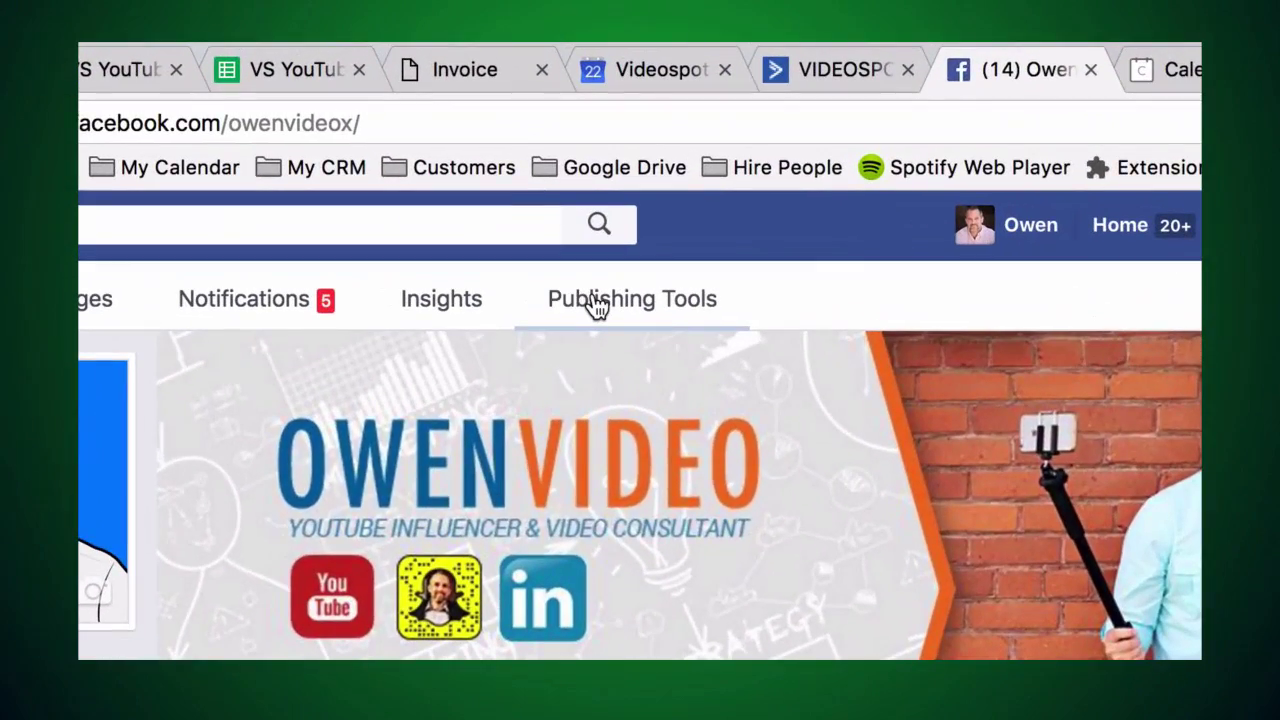
Step: Open the Facebook Page's Publishing Tools to show the Video Library
click(519, 198)
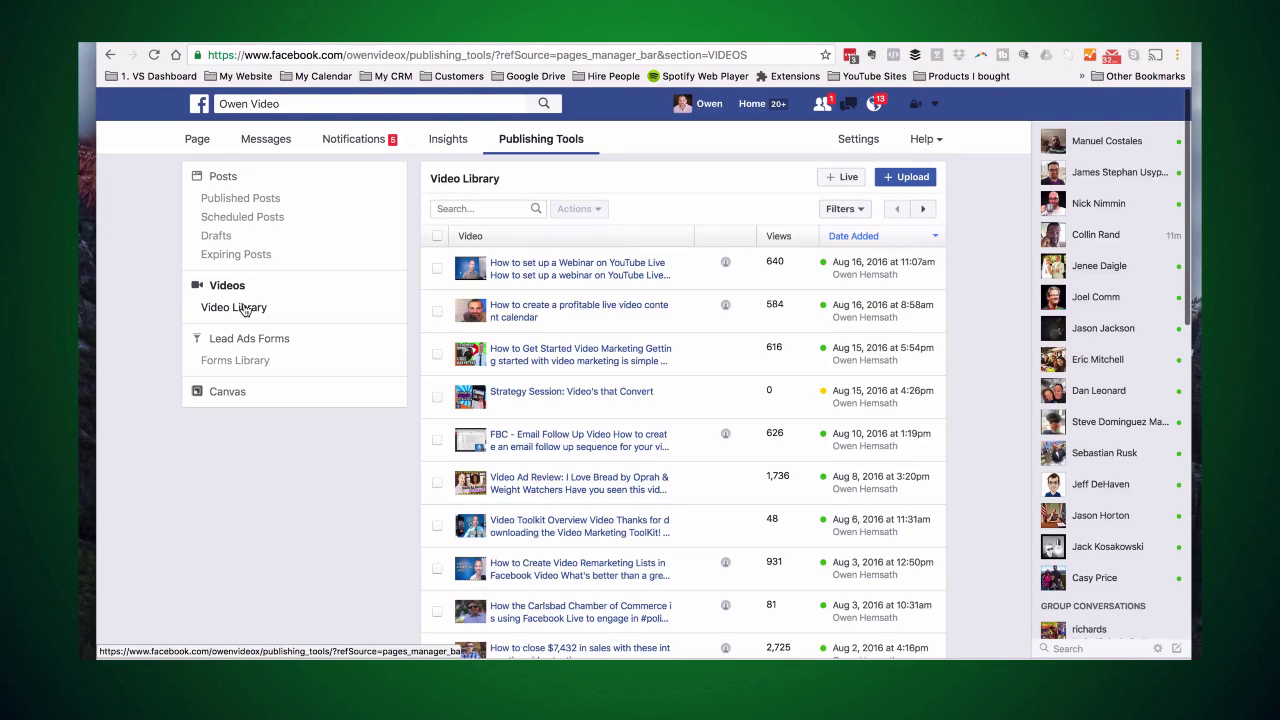
Step: Create a new live video from the Video Library and copy its stream key
mouse_move(680, 266)
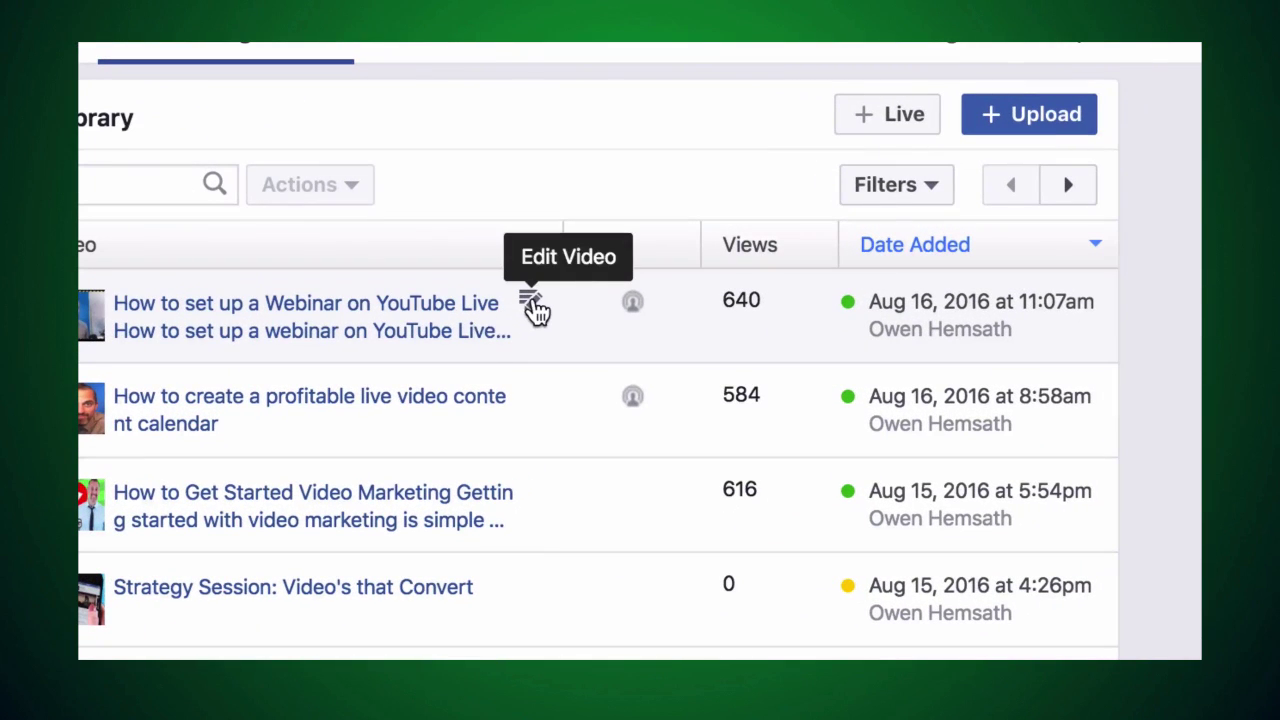
mouse_move(636, 312)
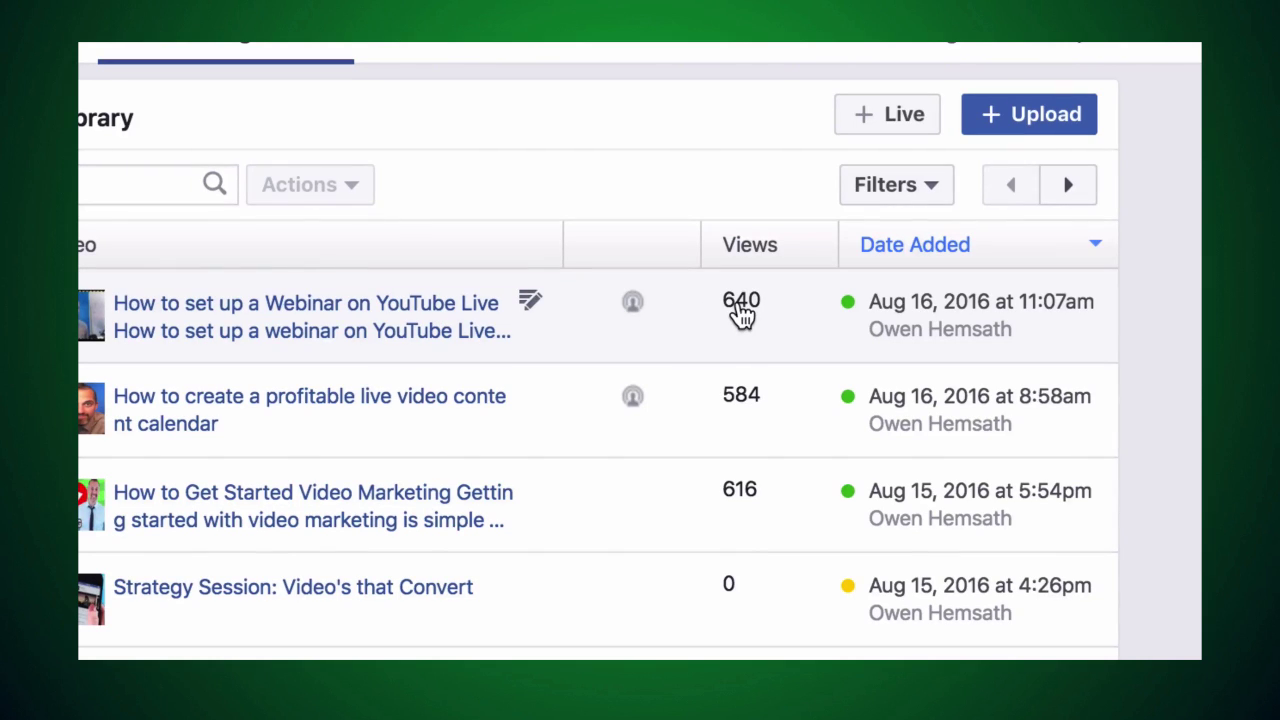
click(900, 118)
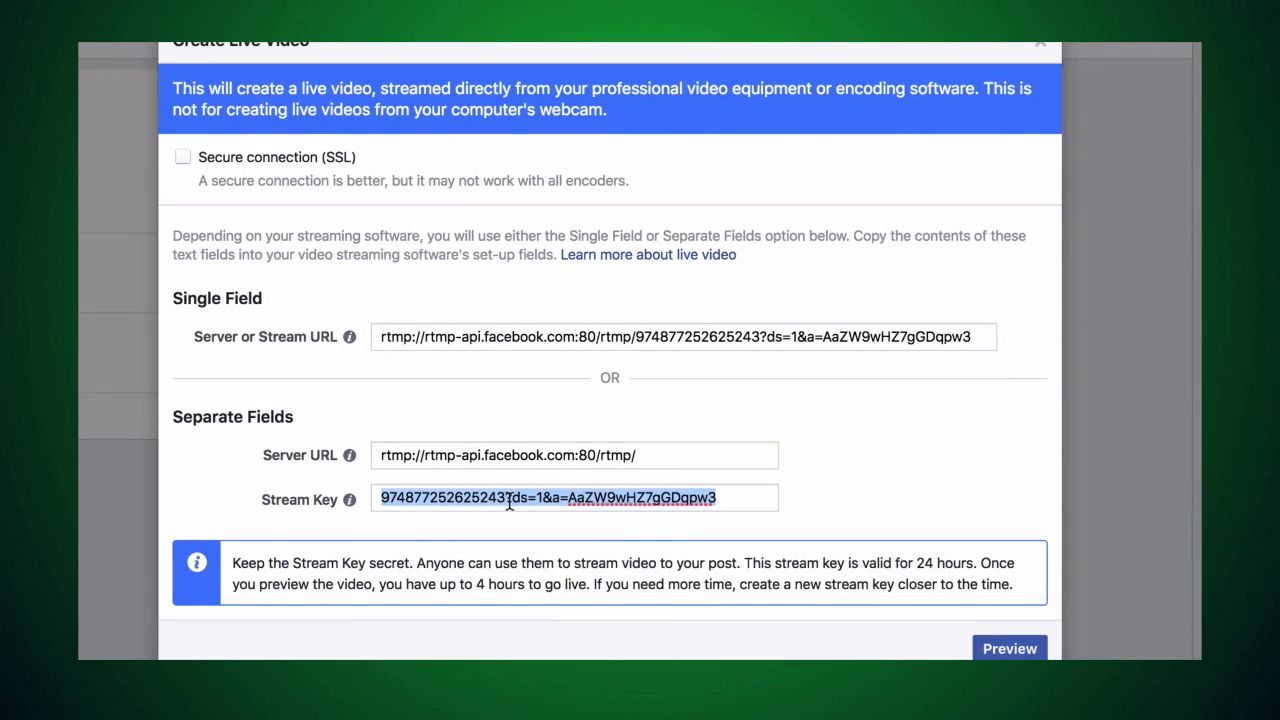
right_click(509, 503)
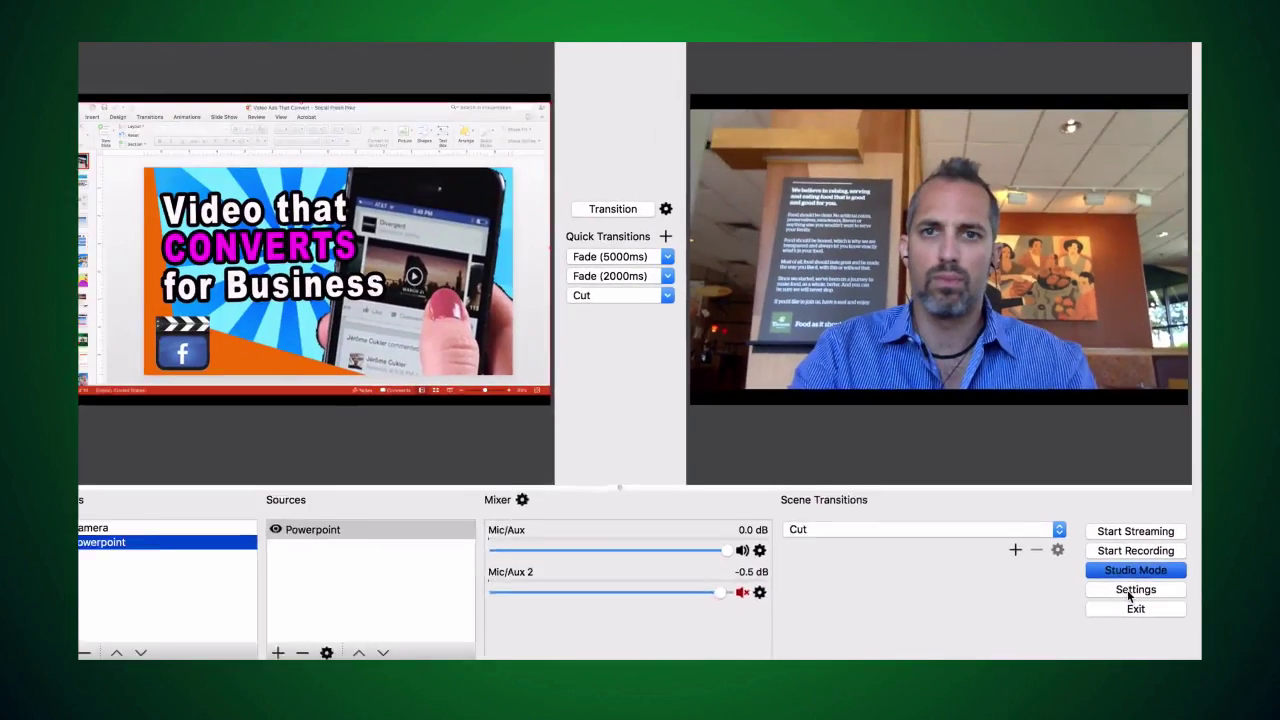
Step: In OBS Stream settings, replace the stream key with the copied Facebook key and save
click(1133, 590)
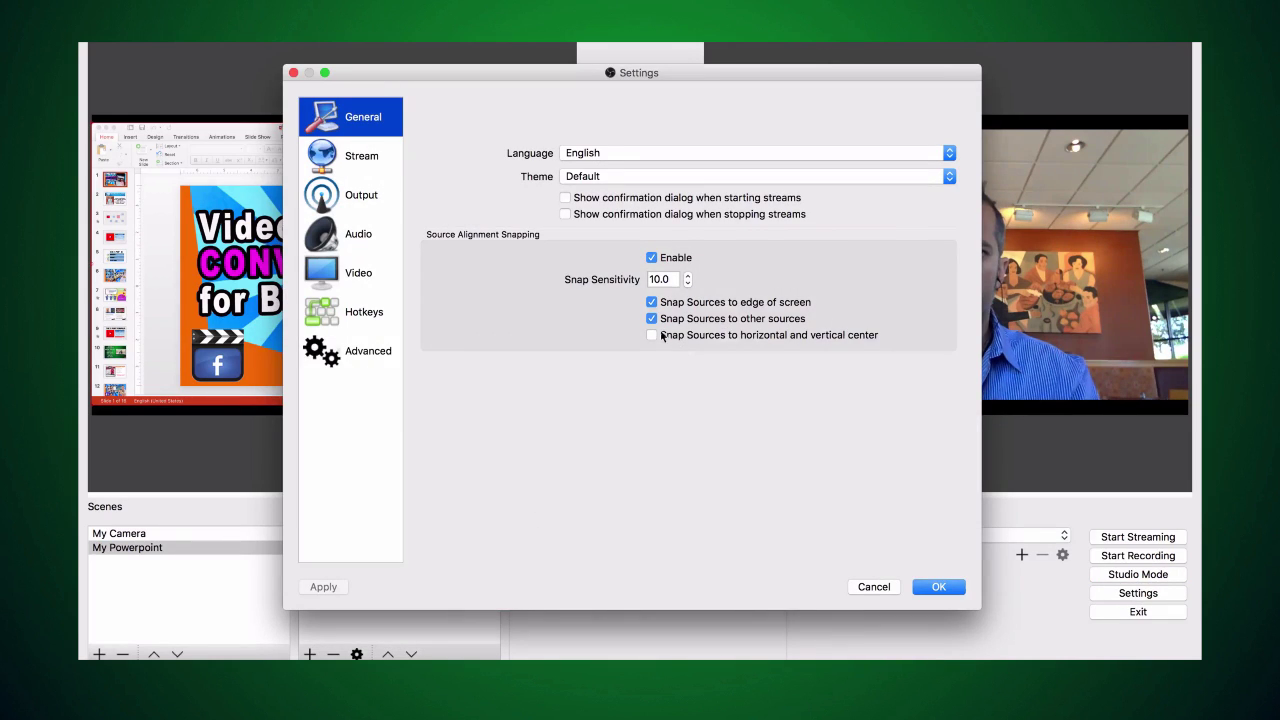
click(357, 166)
double_click(783, 238)
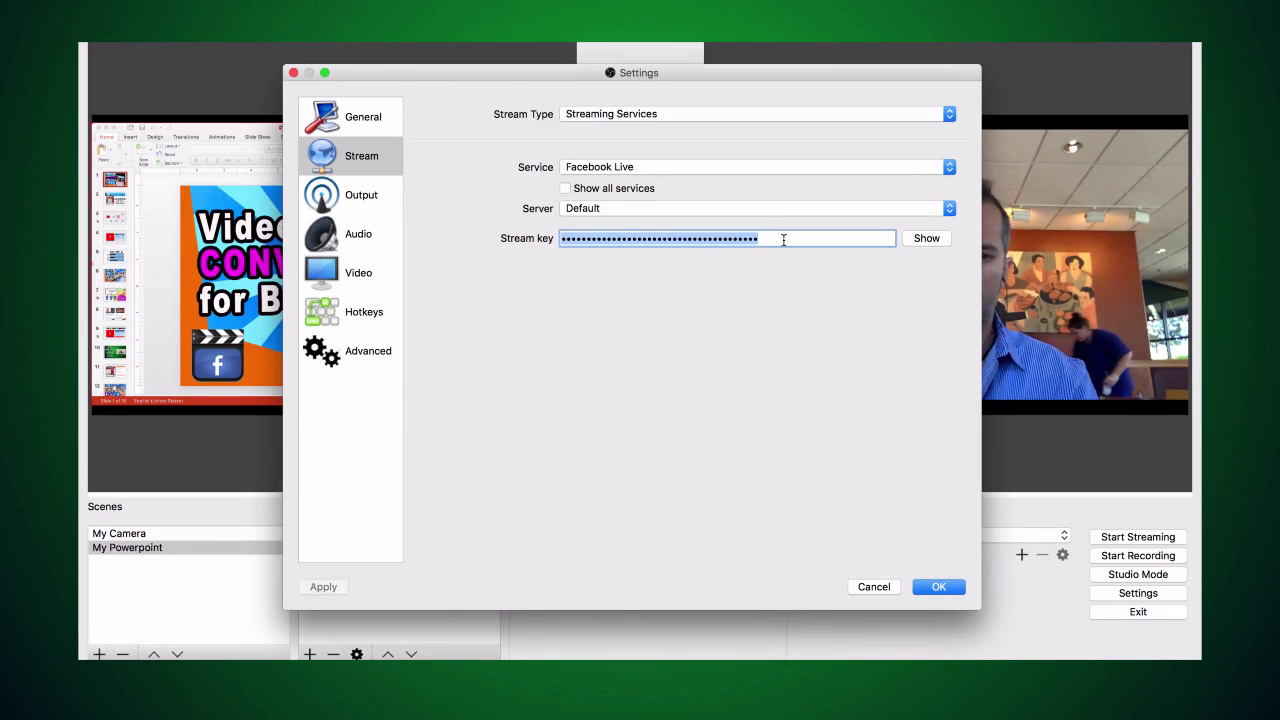
key(super+v)
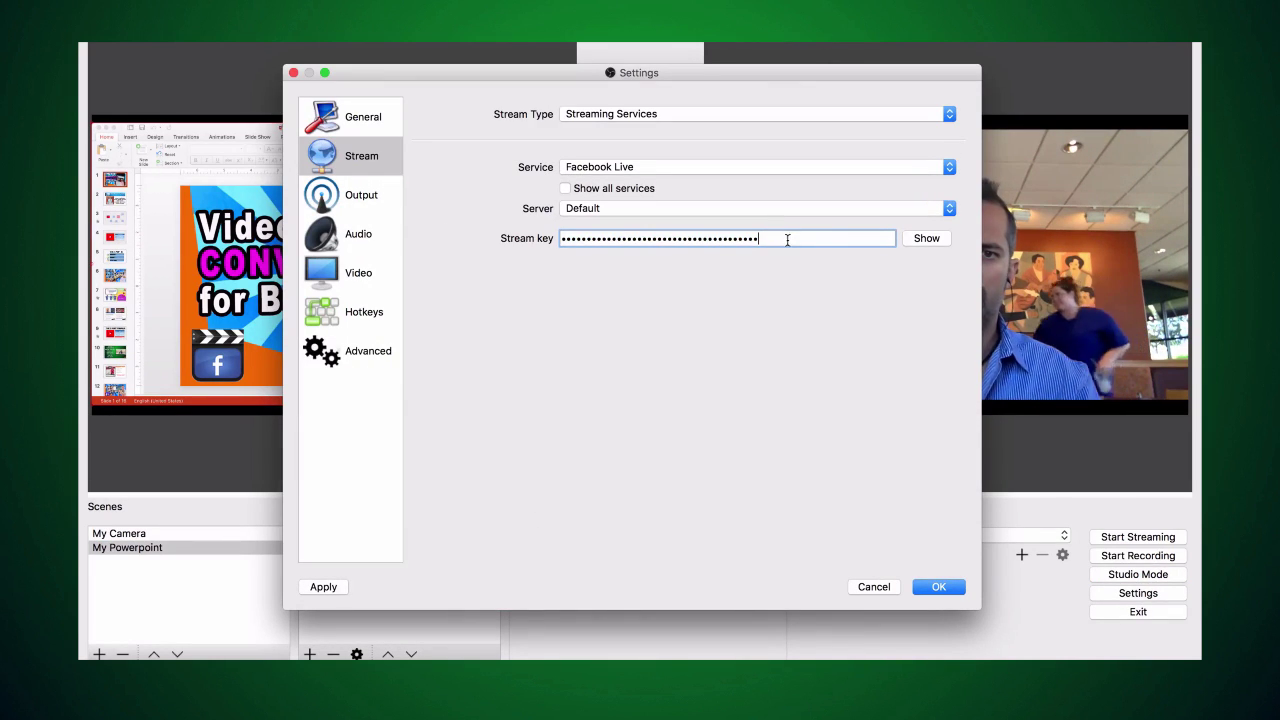
click(937, 587)
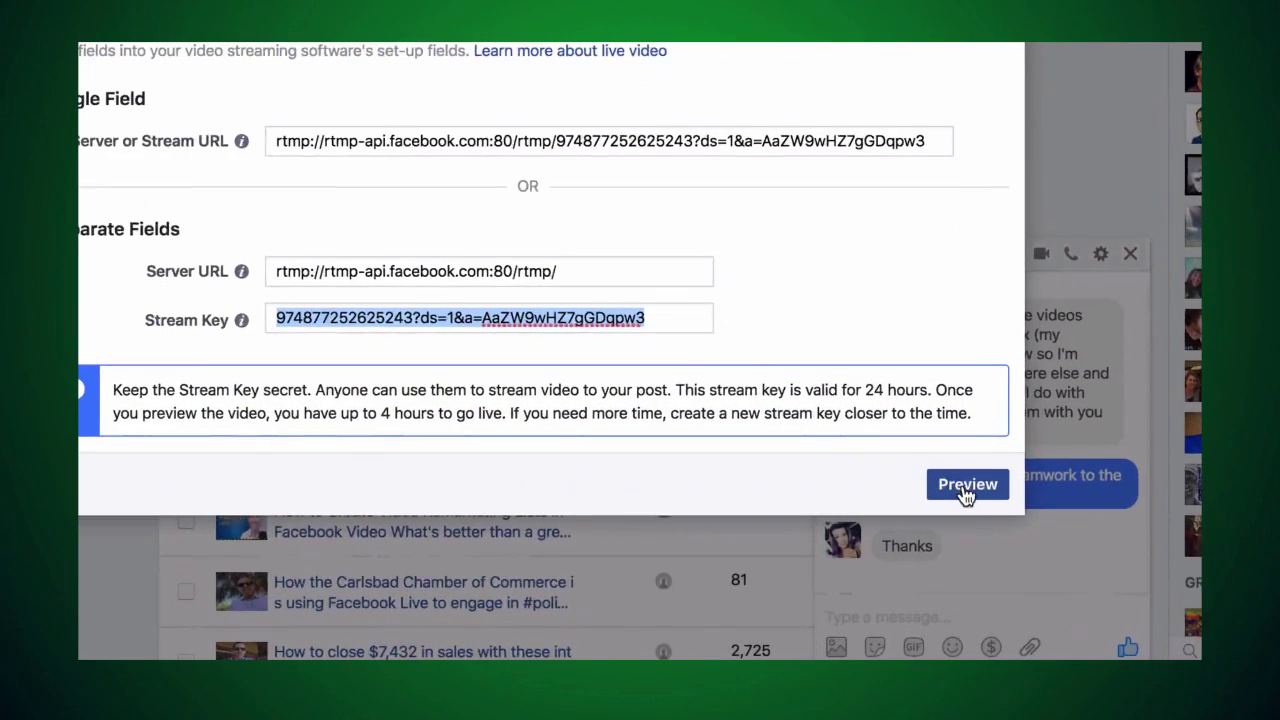
Step: Preview the live video, enter the post text 'Create your posting Text', and clear the video tag
click(966, 485)
text(Create your posting Text Up Here. Add Links and Descriptions!)
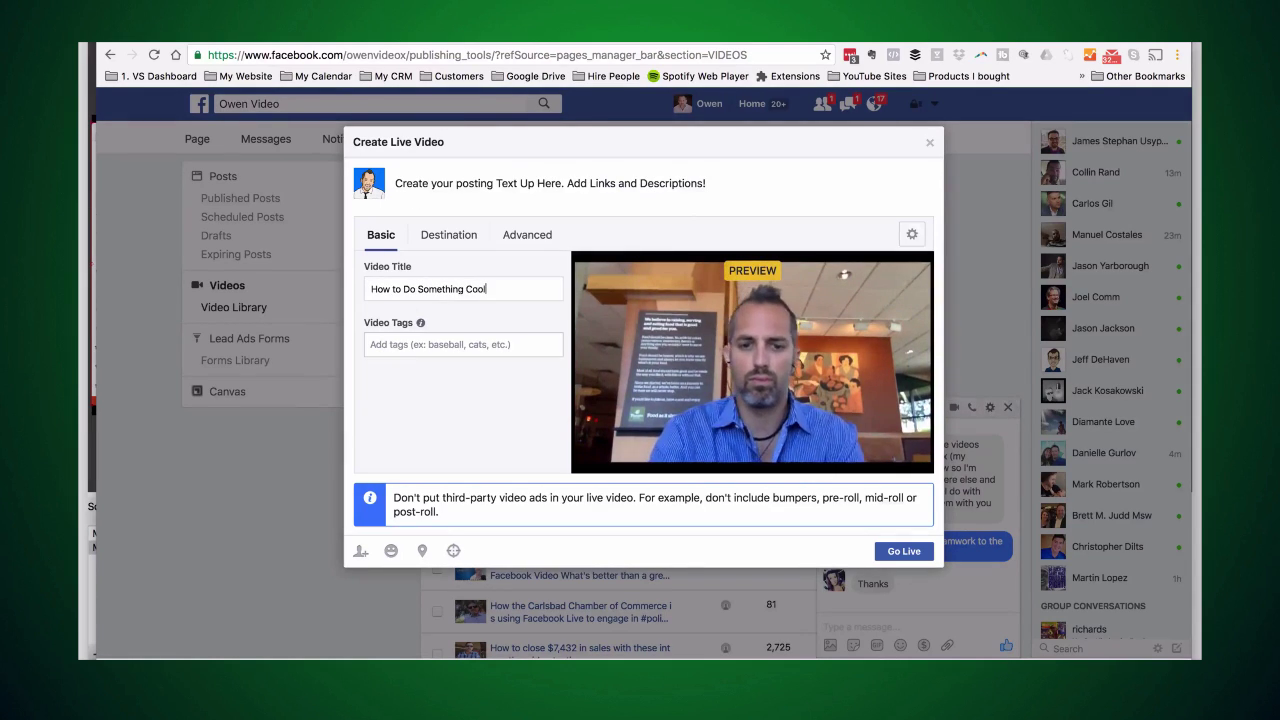
key(BackSpace)
key(BackSpace)
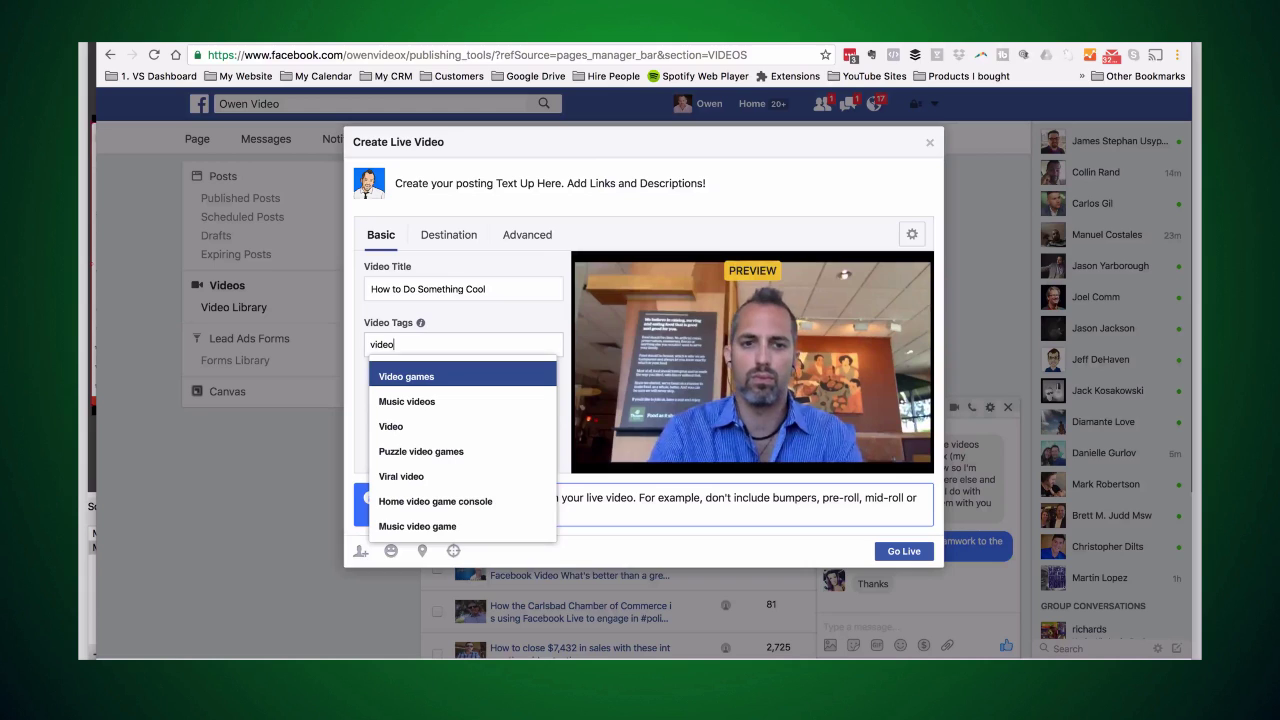
key(BackSpace)
key(BackSpace)
key(BackSpace)
key(BackSpace)
key(BackSpace)
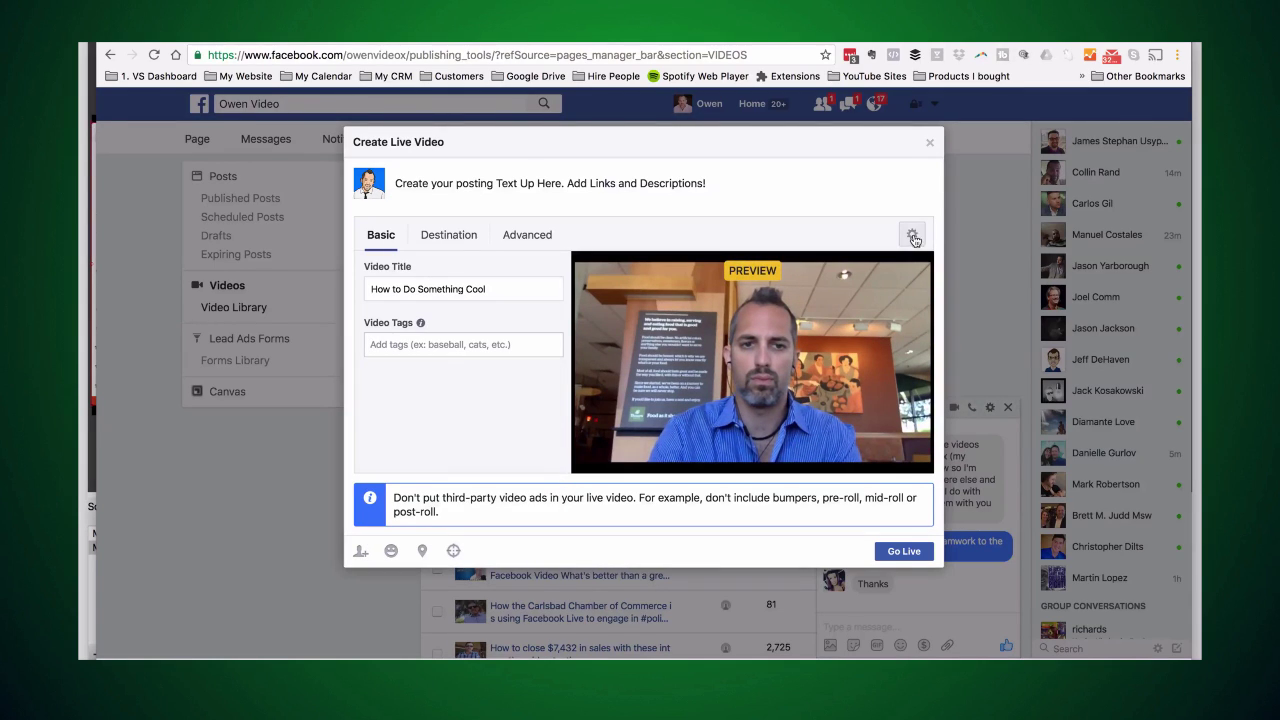